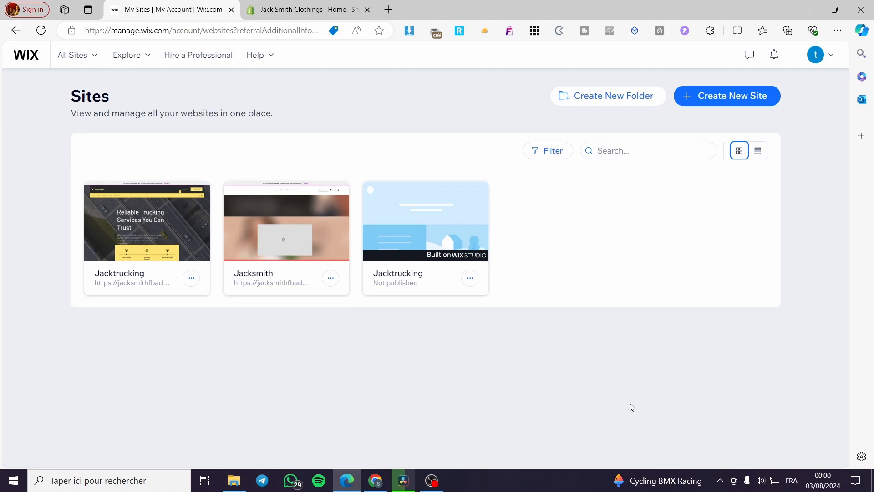
# Open the Jacktrucking site's dashboard and launch its website editor
pyautogui.moveTo(259, 195)
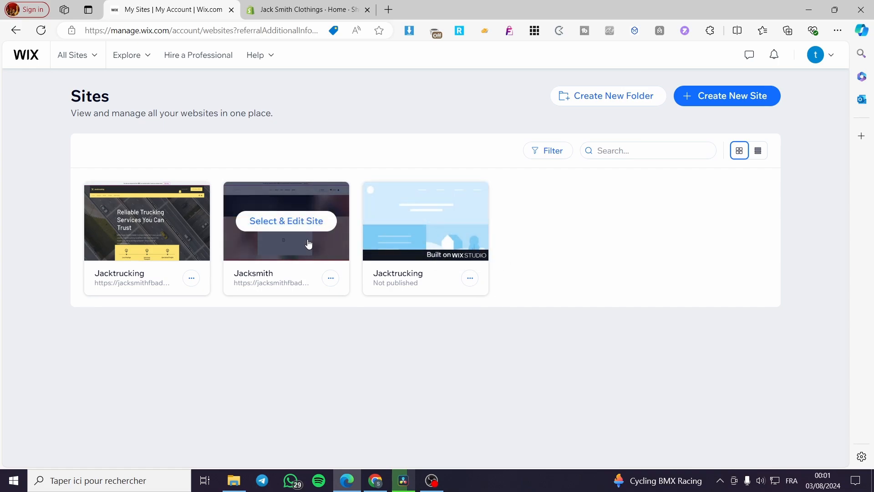
pyautogui.moveTo(160, 225)
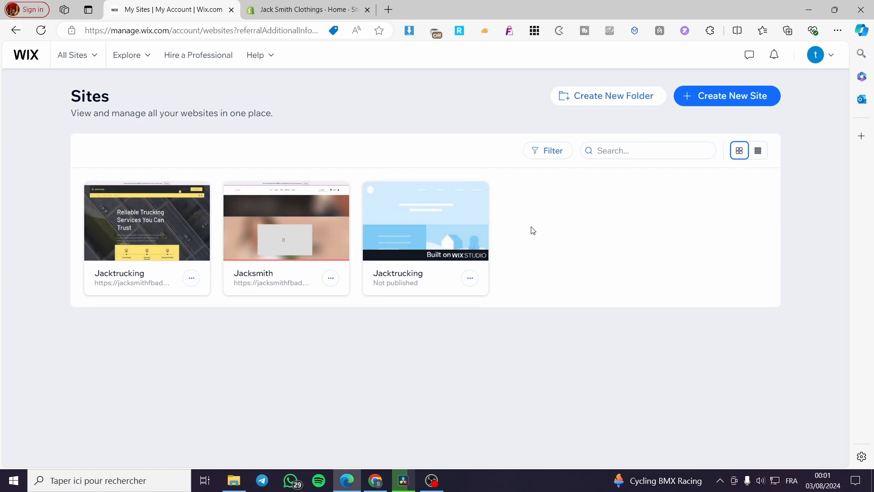
pyautogui.moveTo(198, 219)
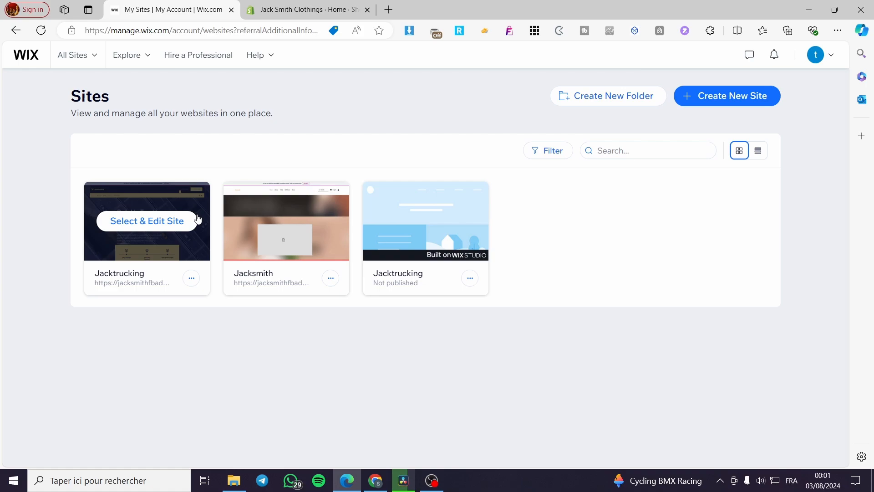
pyautogui.click(151, 223)
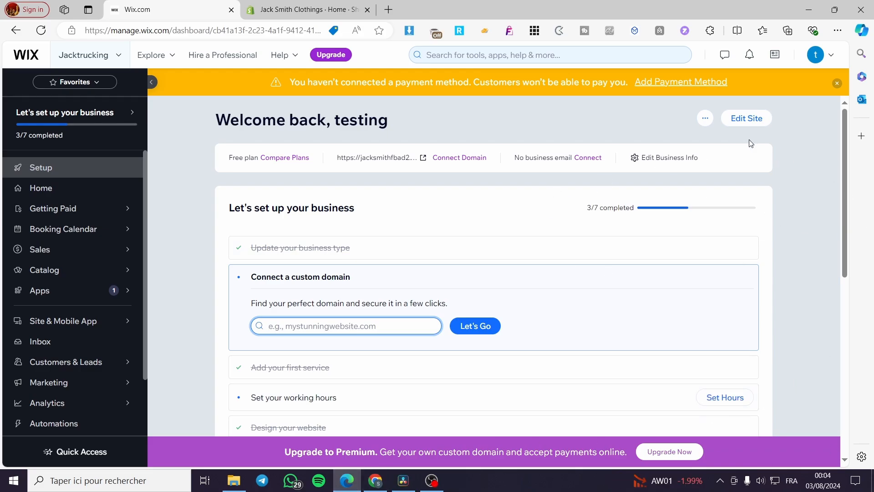
pyautogui.click(747, 118)
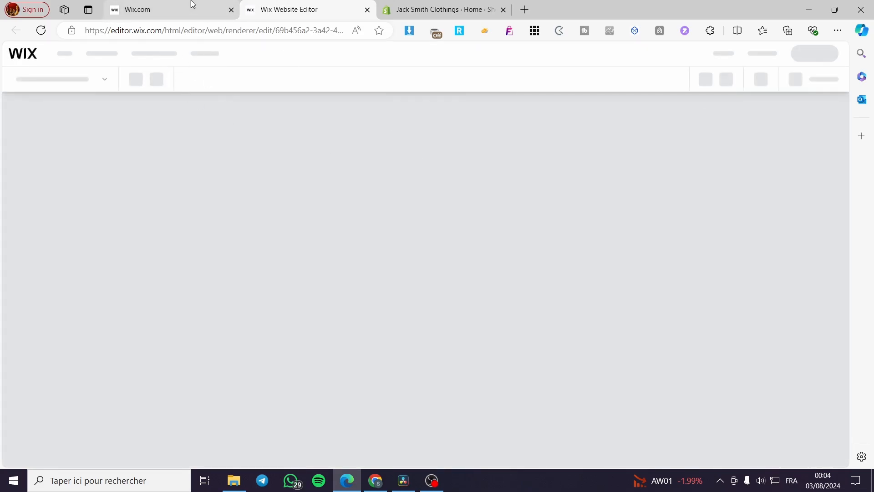
# Let the Jacktrucking home page finish loading in the editor, then scroll it and return to the top
pyautogui.click(149, 4)
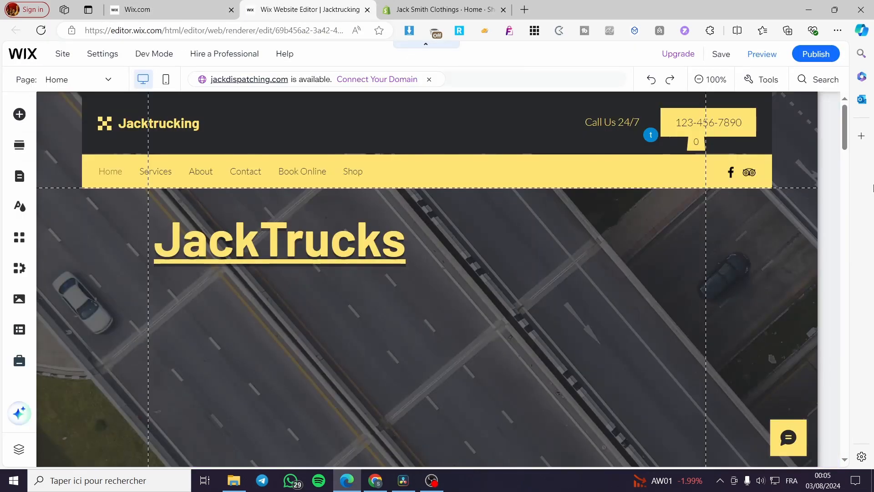
pyautogui.scroll(-10, 763, 223)
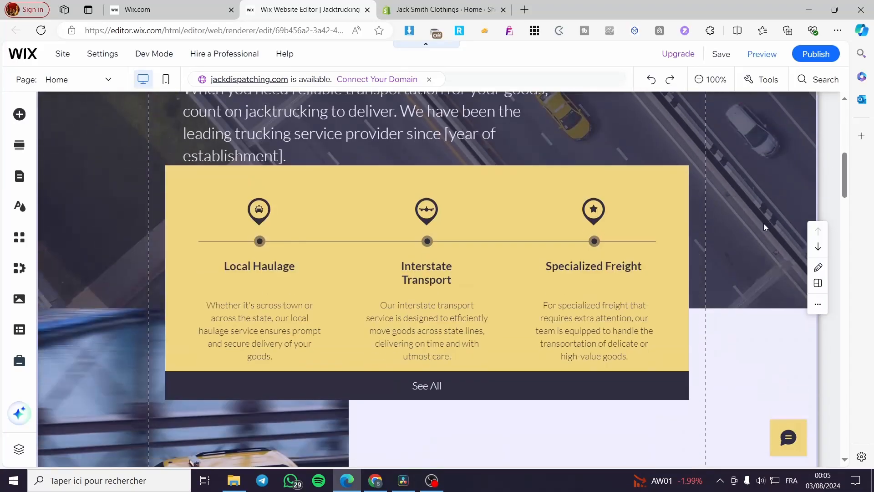
pyautogui.moveTo(848, 166); pyautogui.dragTo(850, 92)
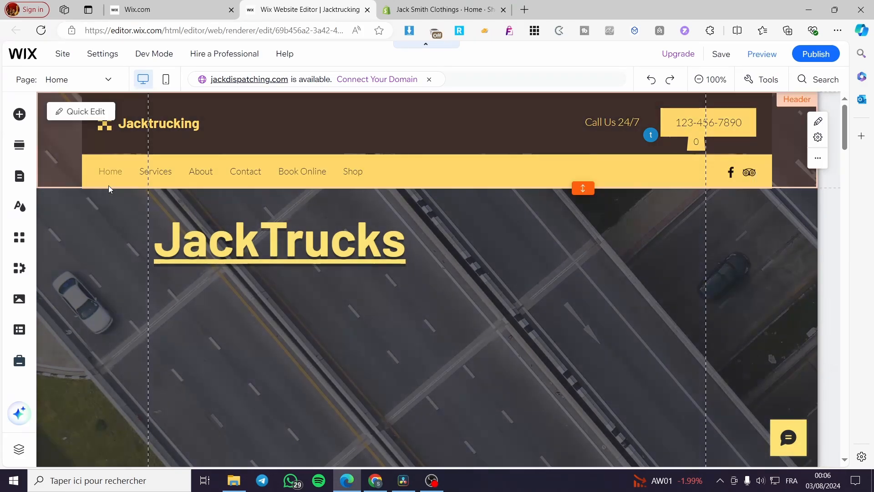
pyautogui.scroll(-8, 441, 228)
pyautogui.scroll(8, 391, 269)
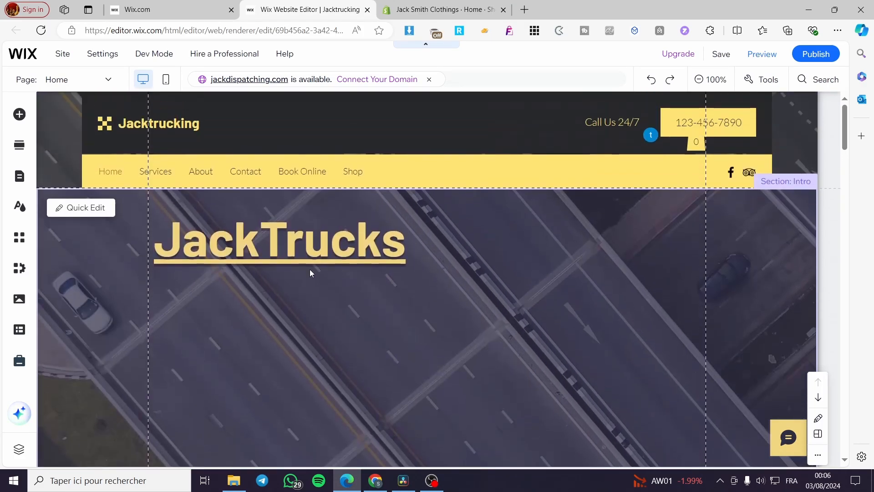
pyautogui.scroll(-3, 309, 272)
pyautogui.scroll(3, 460, 264)
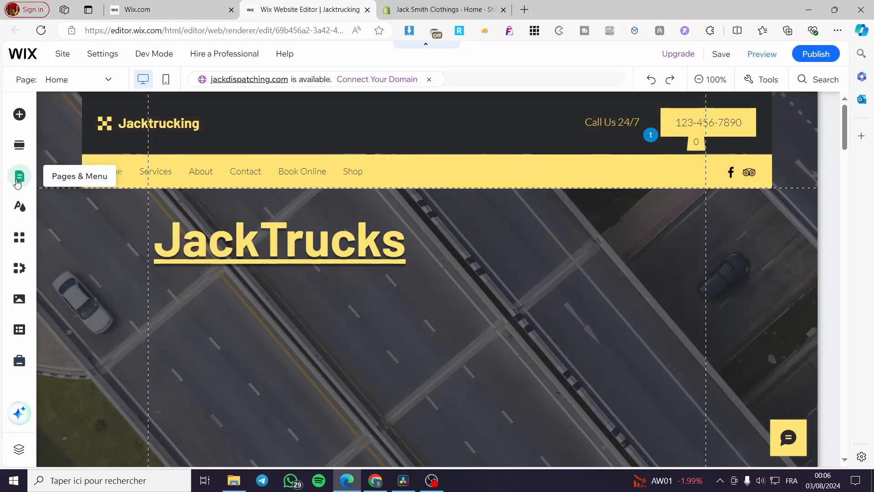
# Show the Site Pages and Menu panel with the Home page's options menu
pyautogui.click(17, 182)
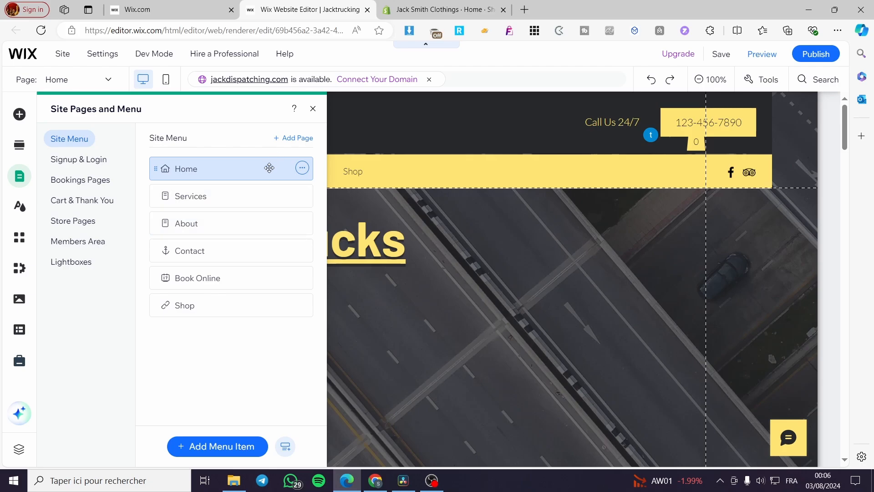
pyautogui.click(303, 171)
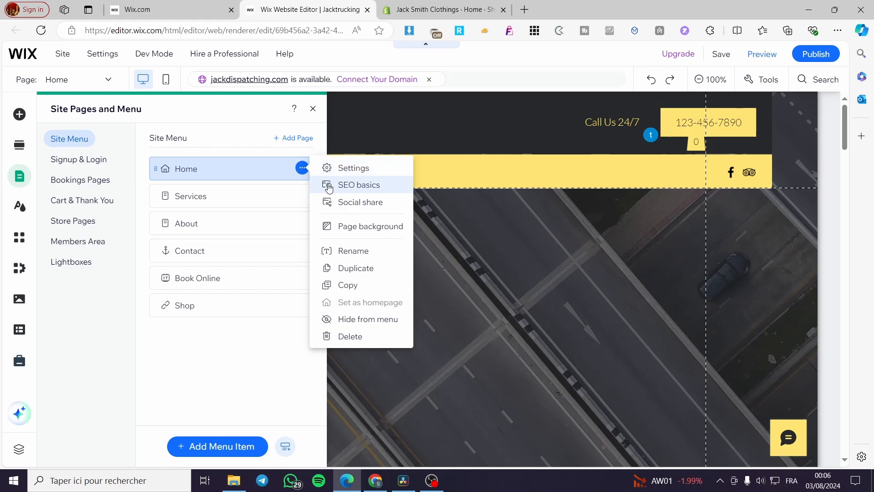
# Open the Home page's SEO basics and scroll to the title tag 'Home | Jacktrucking'
pyautogui.click(382, 191)
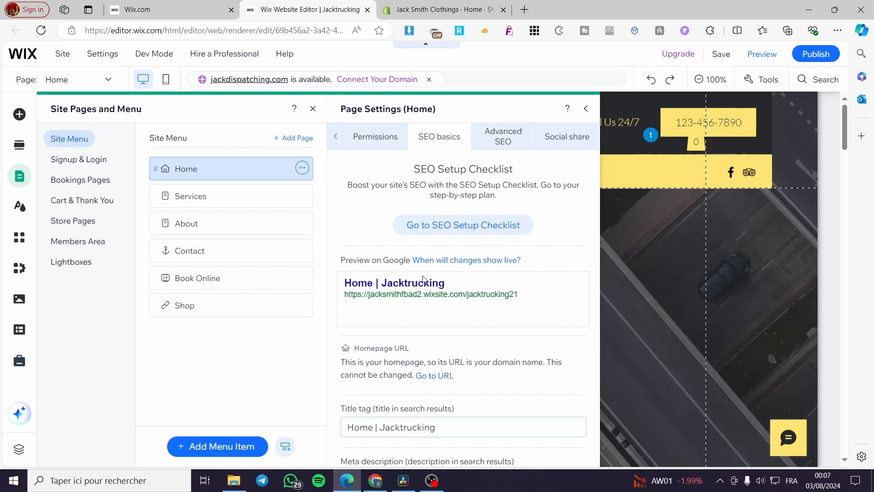
pyautogui.scroll(-1, 392, 269)
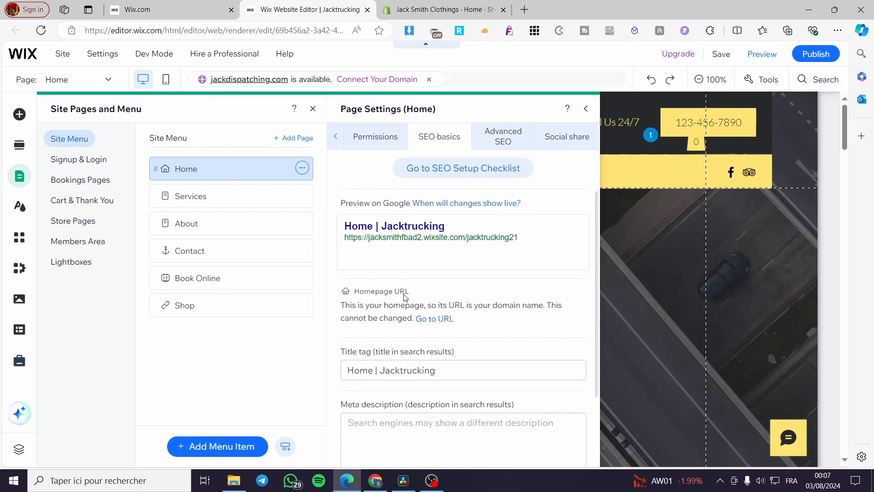
pyautogui.scroll(-2, 404, 299)
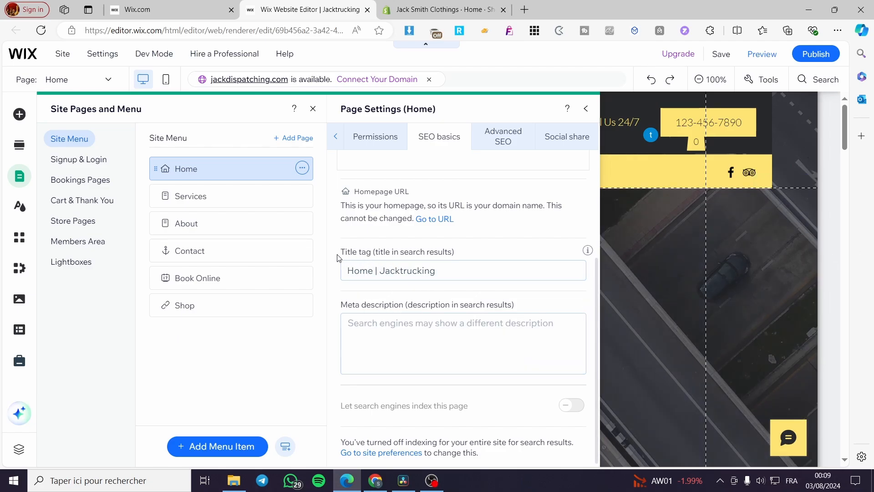
# Replace the Home title tag with 'Jackstrucking, NewYork | Trucking Services and lifts'
pyautogui.click(415, 270)
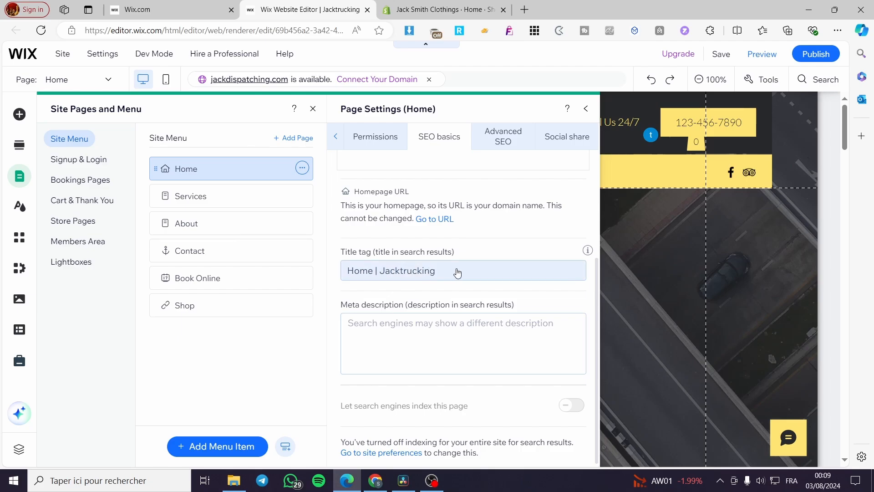
pyautogui.press('BackSpace')
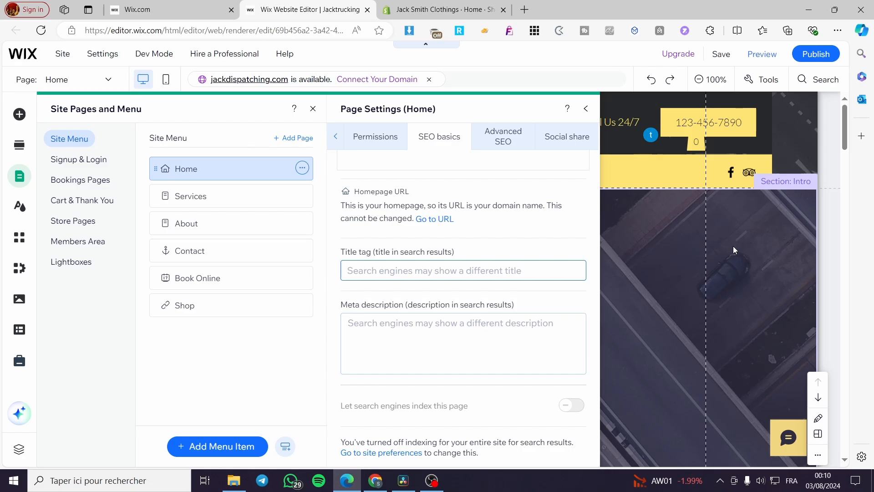
pyautogui.write('J')
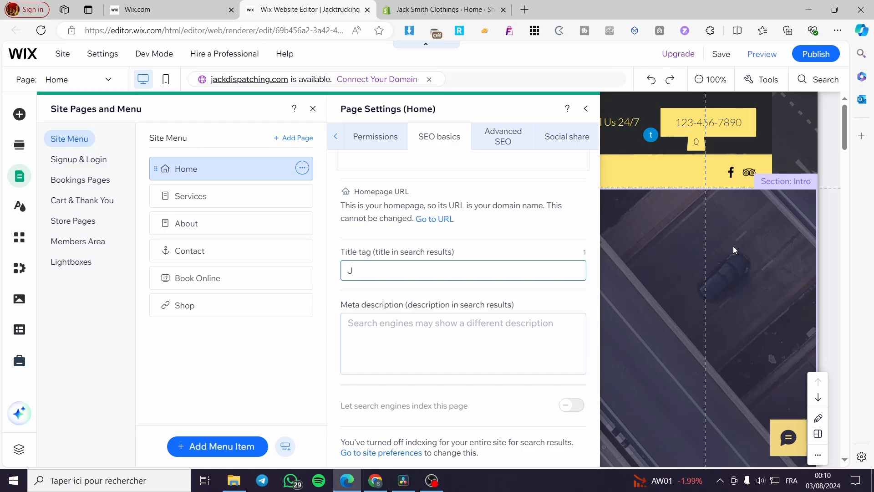
pyautogui.write('ackstrucking')
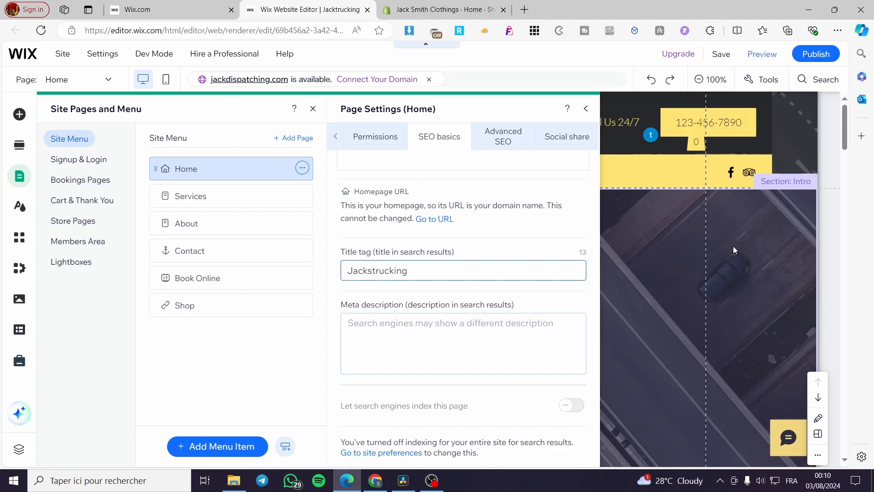
pyautogui.write('.')
pyautogui.press('BackSpace')
pyautogui.write(',')
pyautogui.write('NewYork |')
pyautogui.write('Trucking Se')
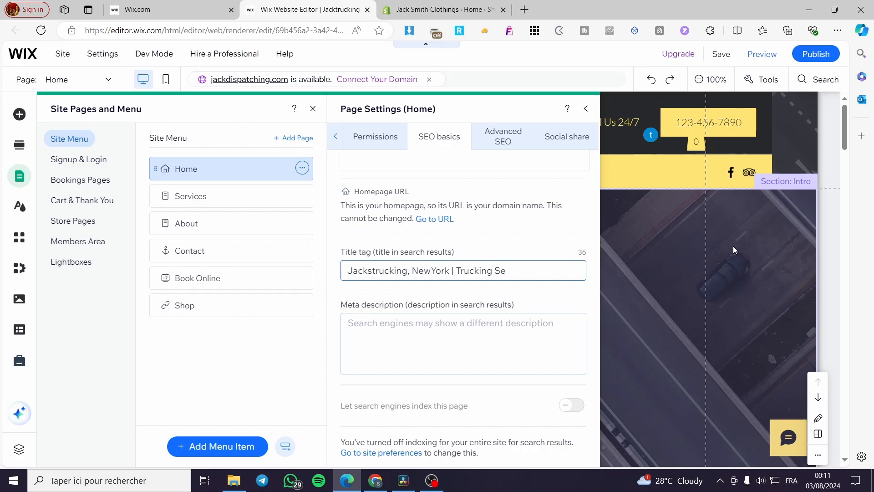
pyautogui.write('rvices and lifts')
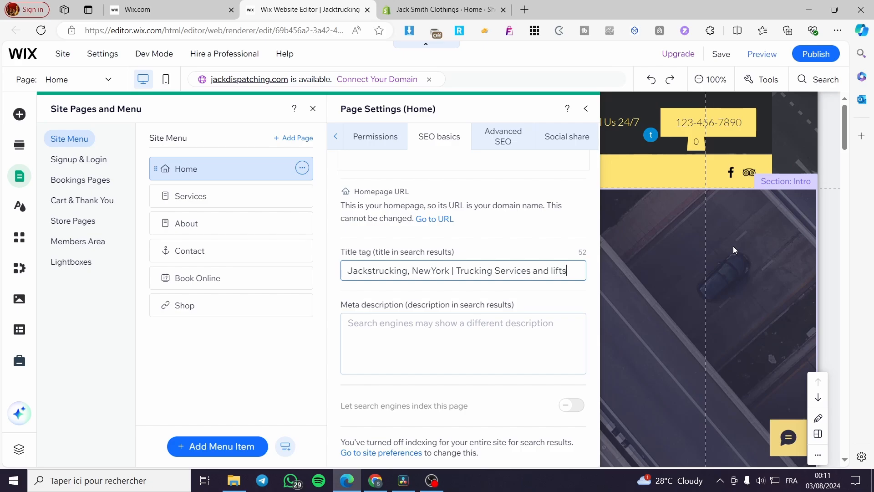
# Insert the missing space so the Home title tag reads 'Jackstrucking, New York | Trucking Services and lifts'
pyautogui.click(391, 326)
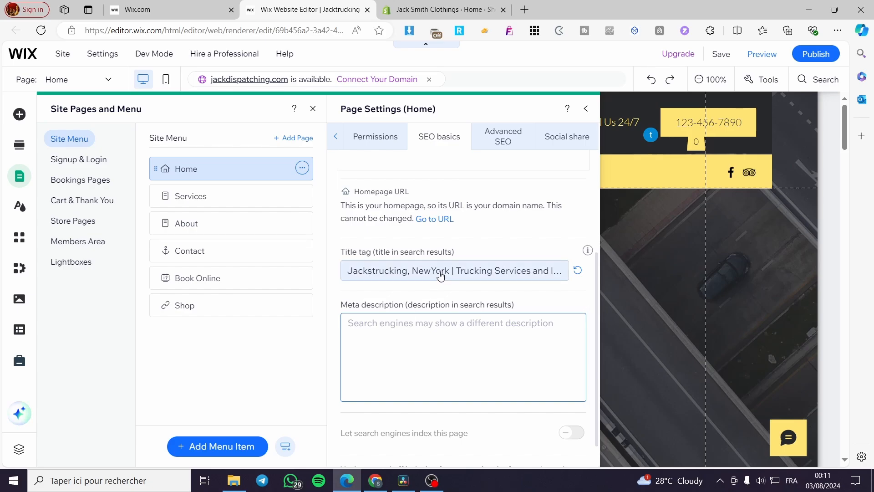
pyautogui.scroll(3, 391, 319)
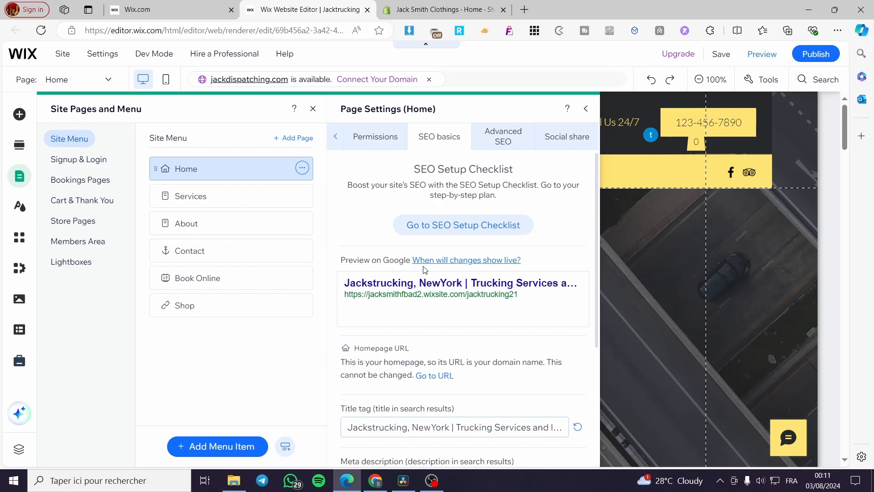
pyautogui.scroll(-2, 451, 290)
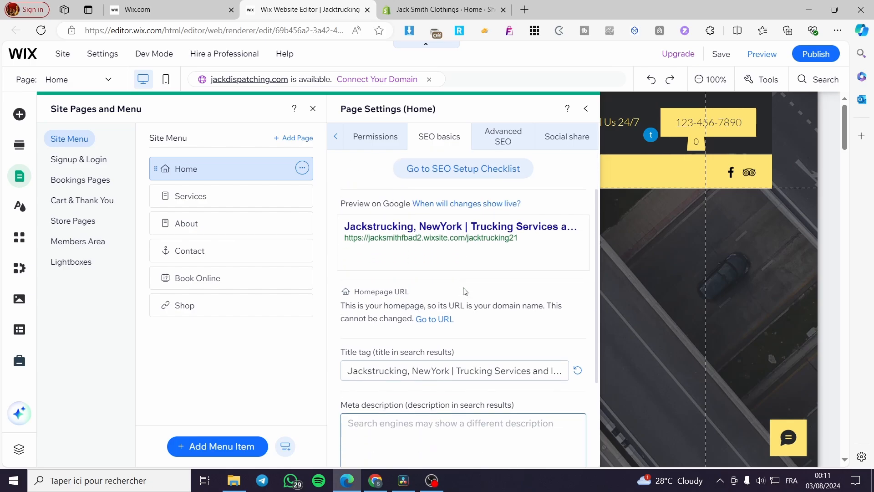
pyautogui.scroll(-2, 479, 281)
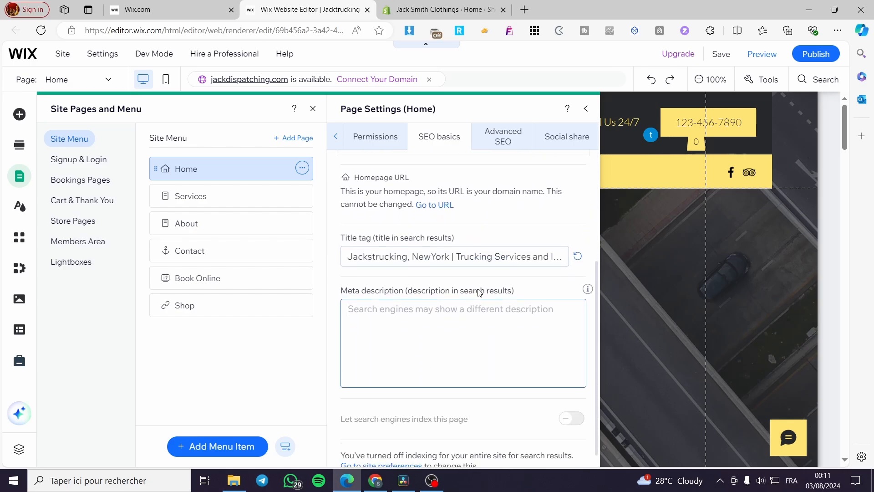
pyautogui.click(433, 257)
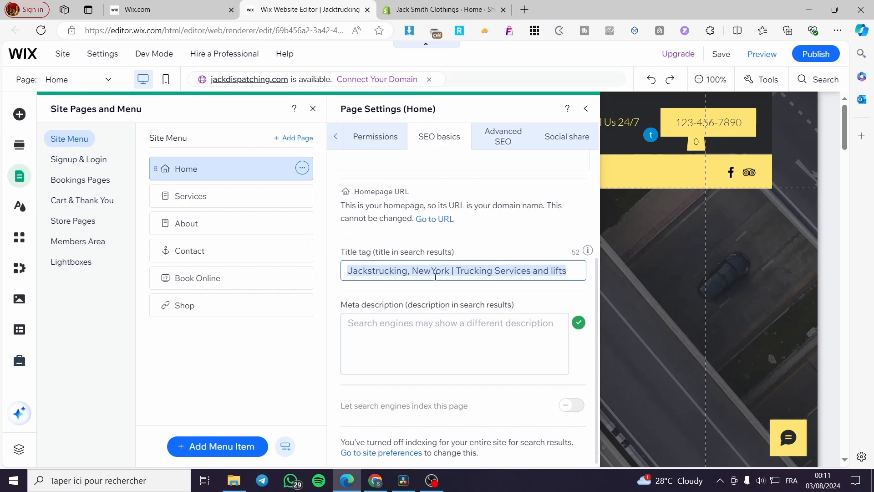
pyautogui.click(433, 257)
pyautogui.scroll(4, 464, 306)
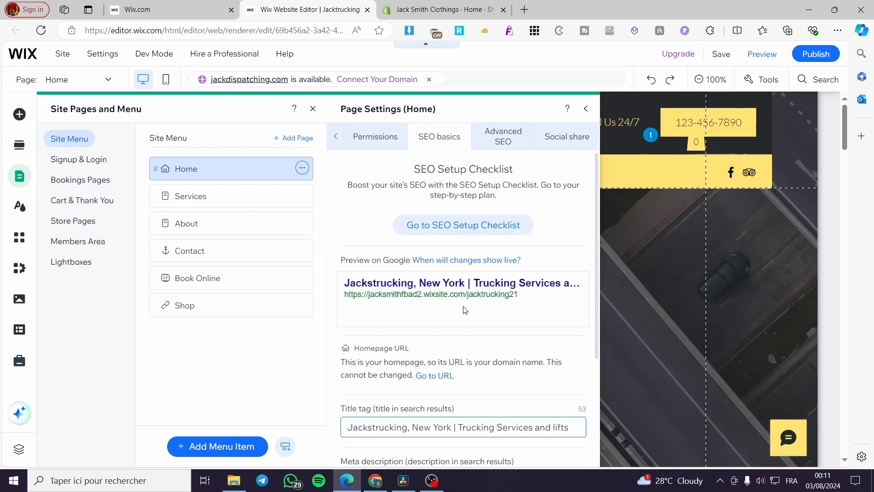
pyautogui.scroll(-4, 450, 295)
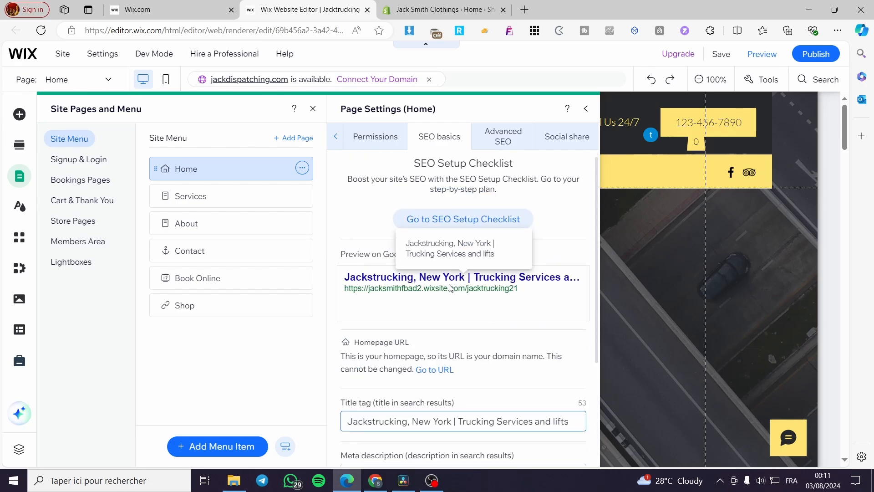
pyautogui.click(455, 336)
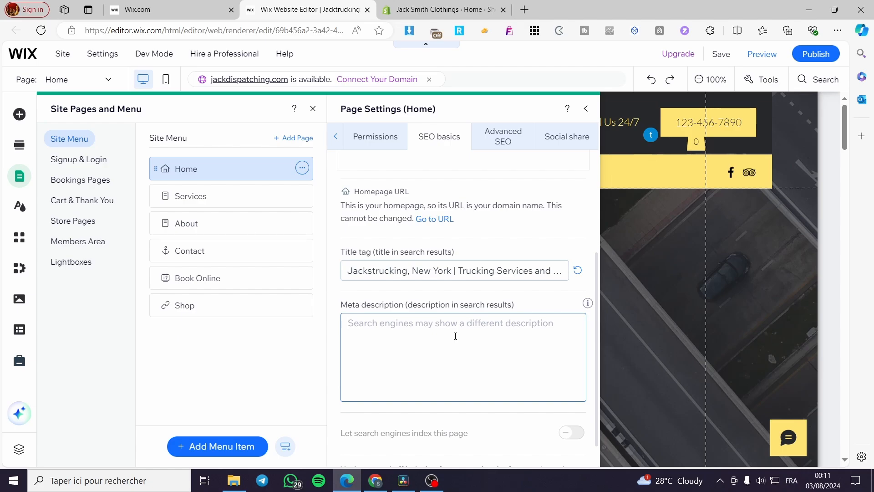
# Type the Home meta description covering trucking and truck maintenance, a WhatsApp contact number and dotted address placeholder
pyautogui.write('Jacs')
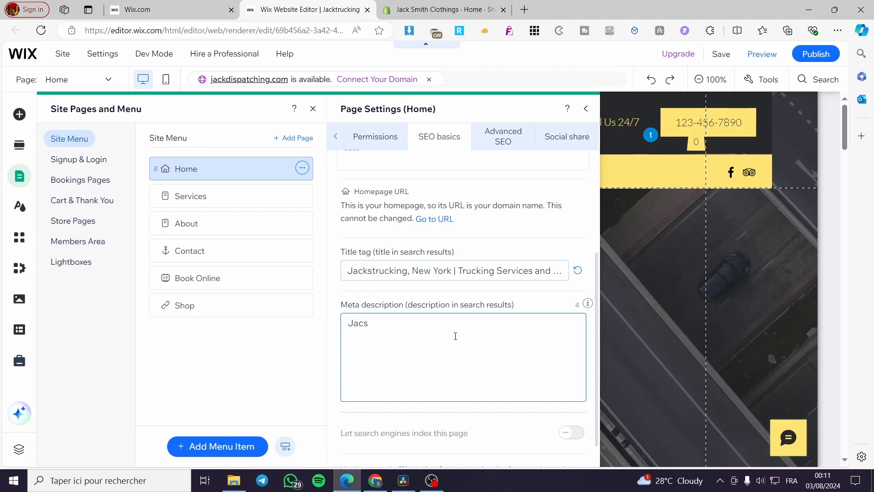
pyautogui.press('BackSpace')
pyautogui.write('kstrucking for truckin')
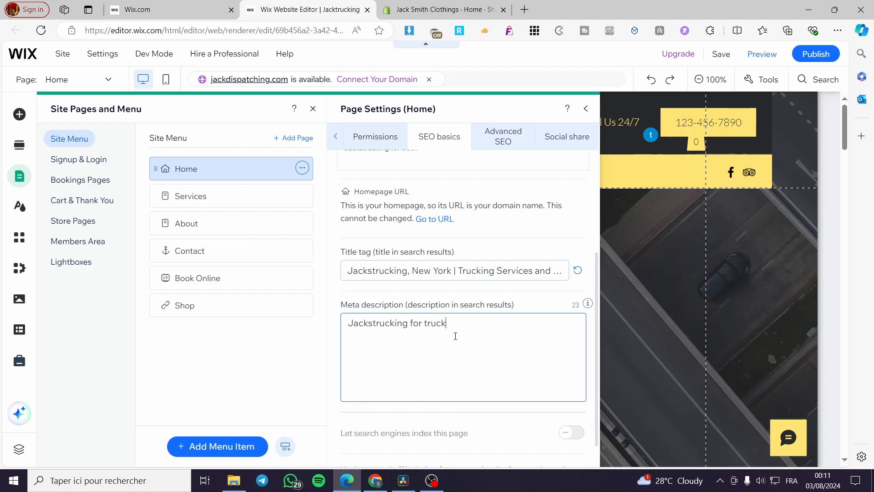
pyautogui.write('g and truck mainteman')
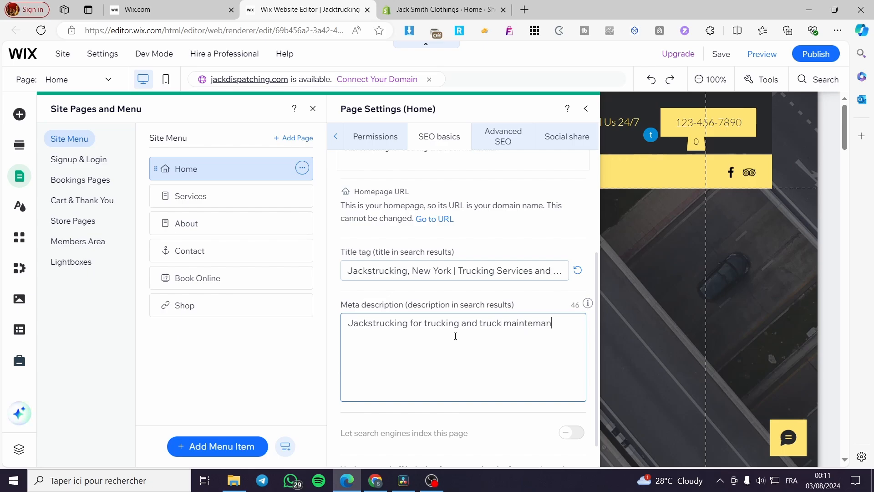
pyautogui.press('BackSpace')
pyautogui.press('BackSpace')
pyautogui.press('BackSpace')
pyautogui.press('BackSpace')
pyautogui.write('enance ands')
pyautogui.press('BackSpace')
pyautogui.write('more, contact us a')
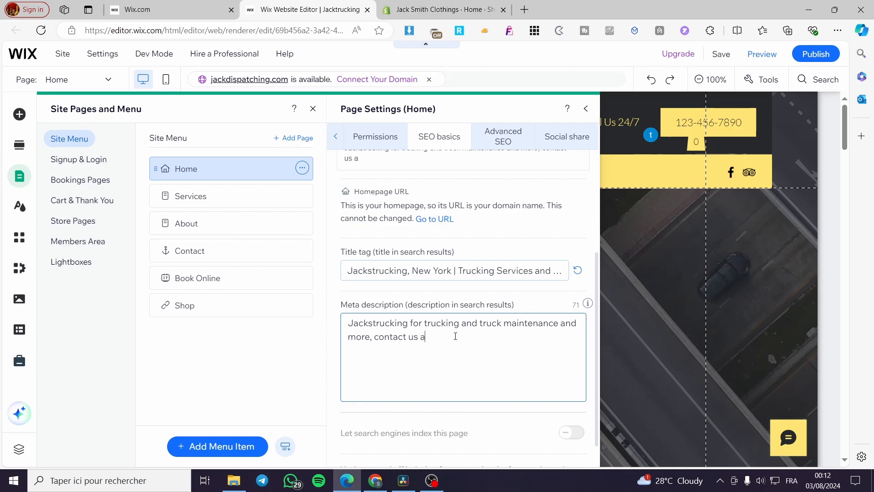
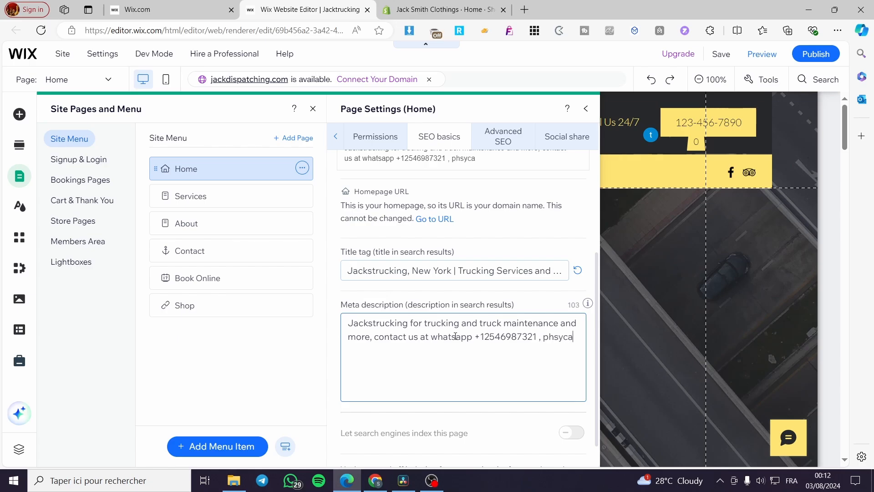
pyautogui.write('l adress')
pyautogui.press('Left')
pyautogui.press('Left')
pyautogui.press('Left')
pyautogui.press('Left')
pyautogui.press('Left')
pyautogui.write('d')
pyautogui.press('End')
pyautogui.write('.......................')
# Delete the placeholder dots and 'ddress' from the end of the Home meta description
pyautogui.scroll(3, 440, 329)
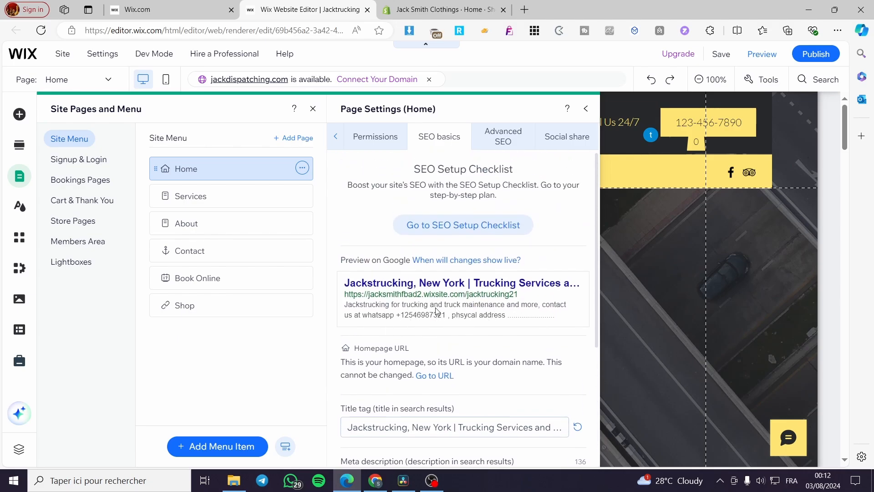
pyautogui.scroll(-3, 439, 392)
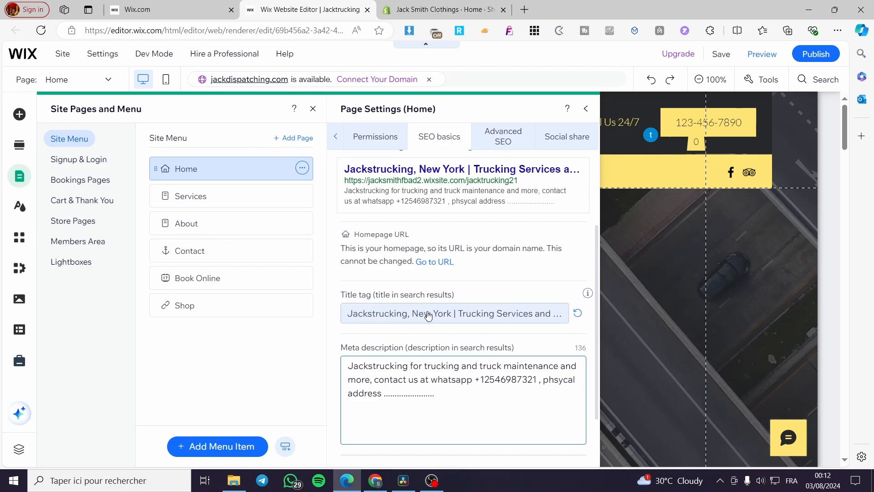
pyautogui.scroll(2, 430, 360)
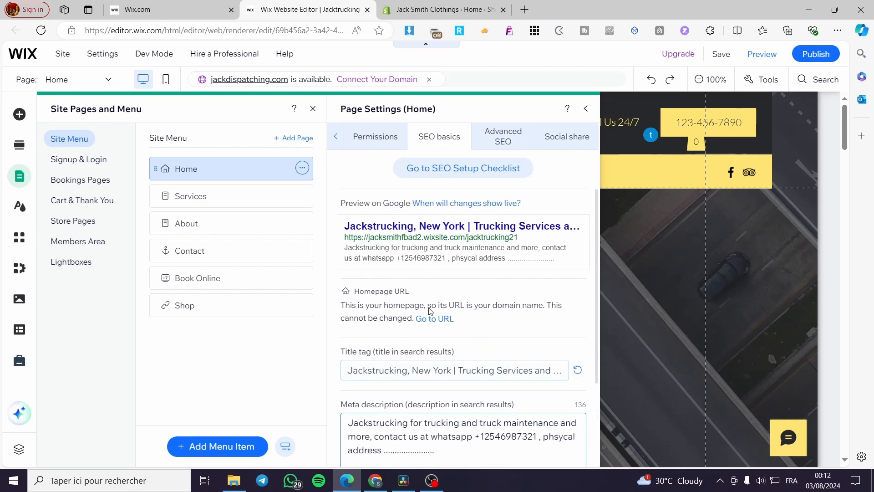
pyautogui.scroll(-1, 373, 359)
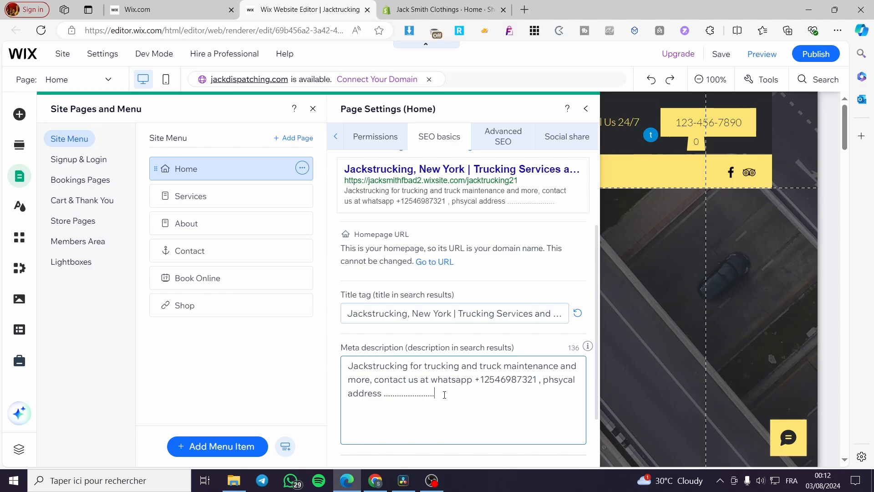
pyautogui.moveTo(435, 394); pyautogui.dragTo(385, 399)
pyautogui.press('BackSpace')
pyautogui.press('BackSpace')
pyautogui.press('BackSpace')
pyautogui.press('BackSpace')
pyautogui.press('BackSpace')
pyautogui.press('BackSpace')
pyautogui.press('BackSpace')
pyautogui.press('BackSpace')
# Correct the misspelled 'phsycal' to 'physical' at the end of the Home meta description
pyautogui.click(560, 382)
pyautogui.write('i')
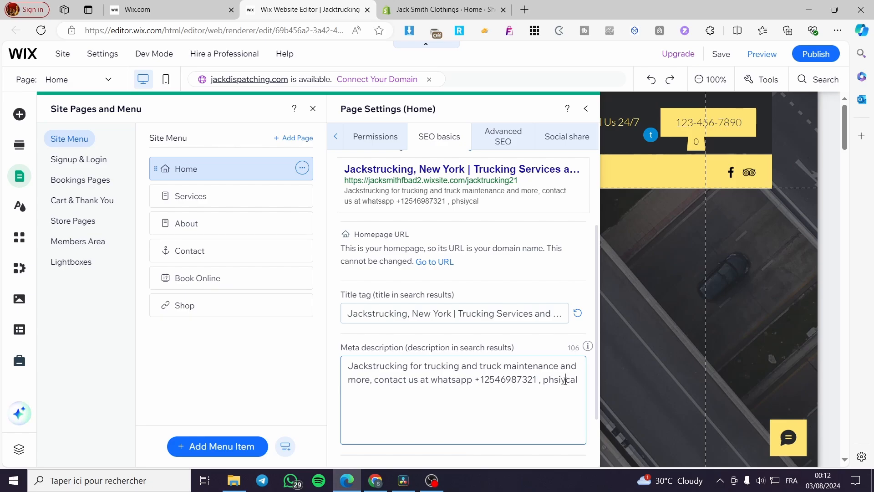
pyautogui.press('Delete')
pyautogui.click(554, 380)
pyautogui.write('y')
pyautogui.scroll(-2, 564, 397)
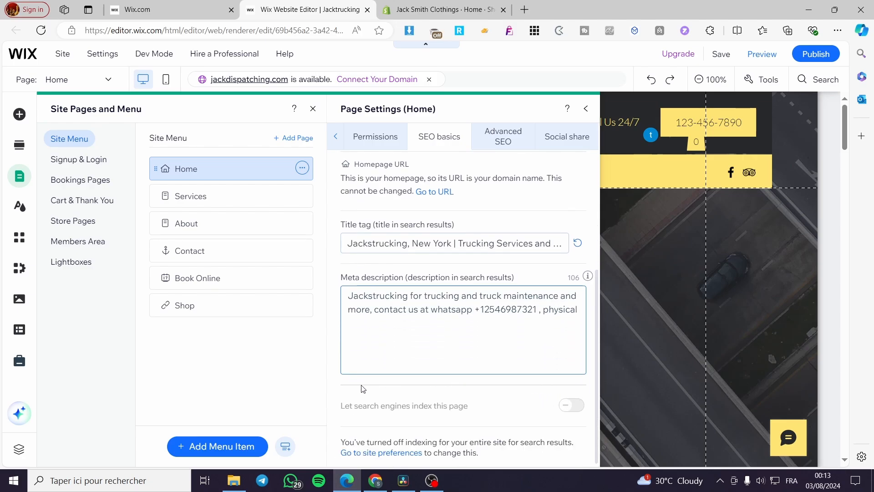
pyautogui.scroll(4, 432, 346)
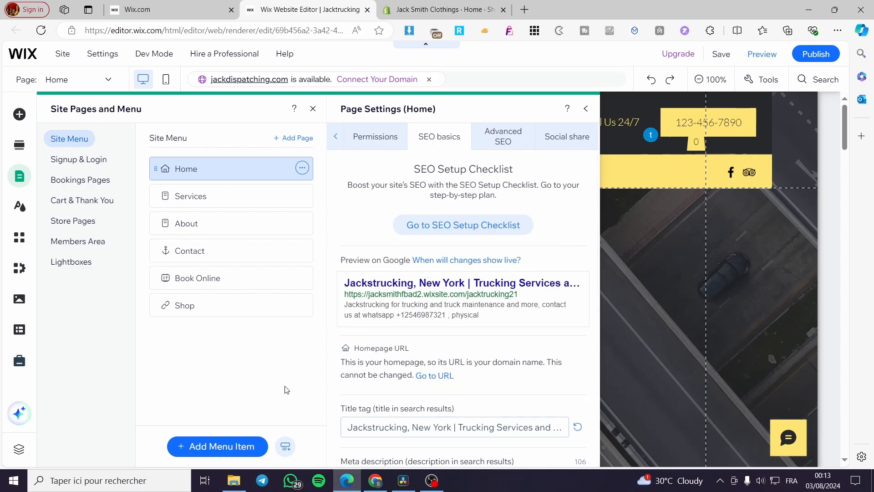
# Open SEO basics for the Services page, showing title 'Services | Jacktrucking' and slug 'services'
pyautogui.moveTo(305, 198)
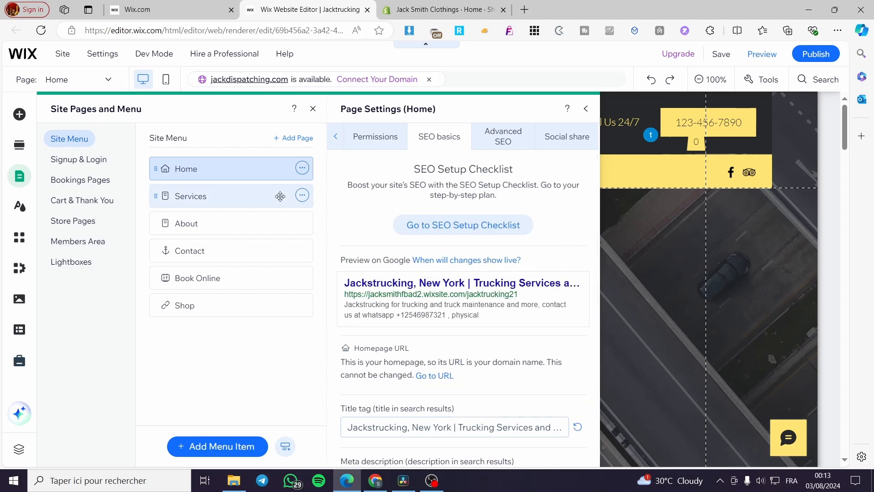
pyautogui.click(303, 196)
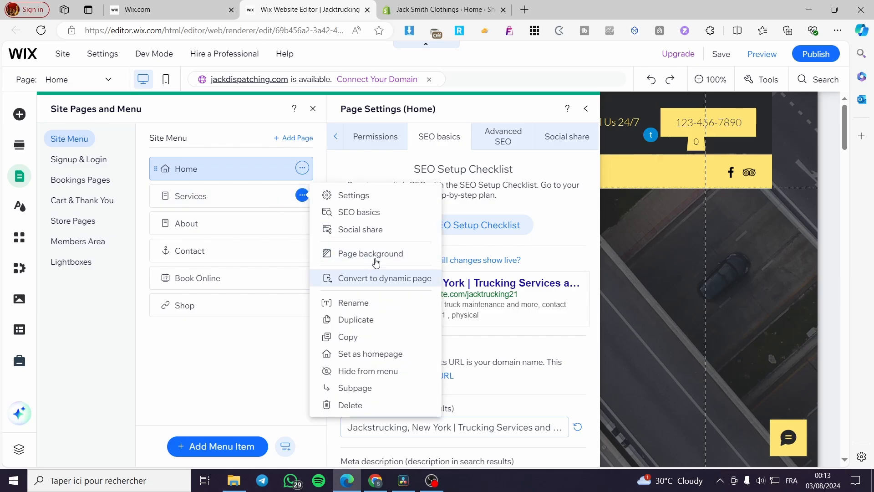
pyautogui.click(381, 219)
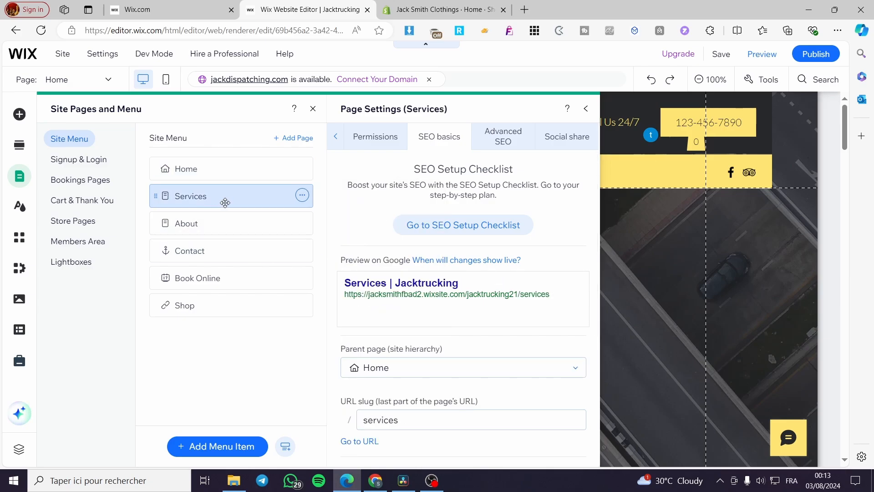
pyautogui.click(302, 196)
pyautogui.click(361, 217)
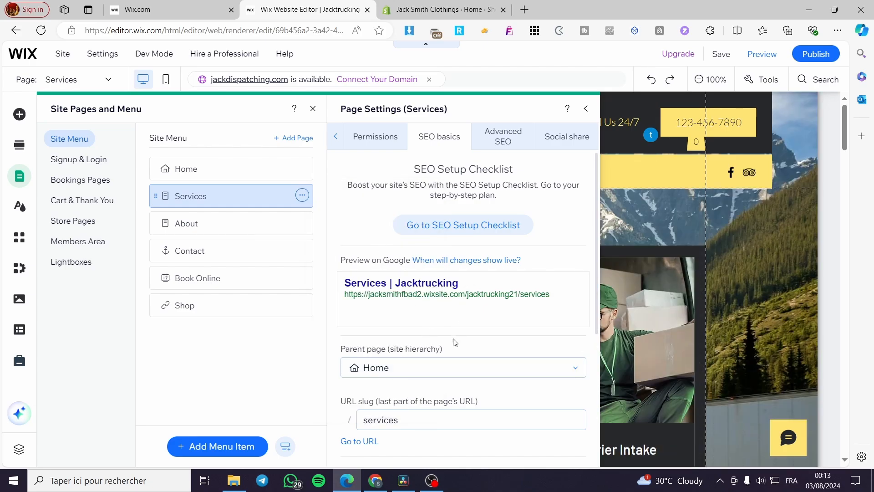
# Rewrite the Services title tag as 'Jacktrucking Services, New York | Trucking services and more' for reuse as its meta description
pyautogui.scroll(-3, 437, 367)
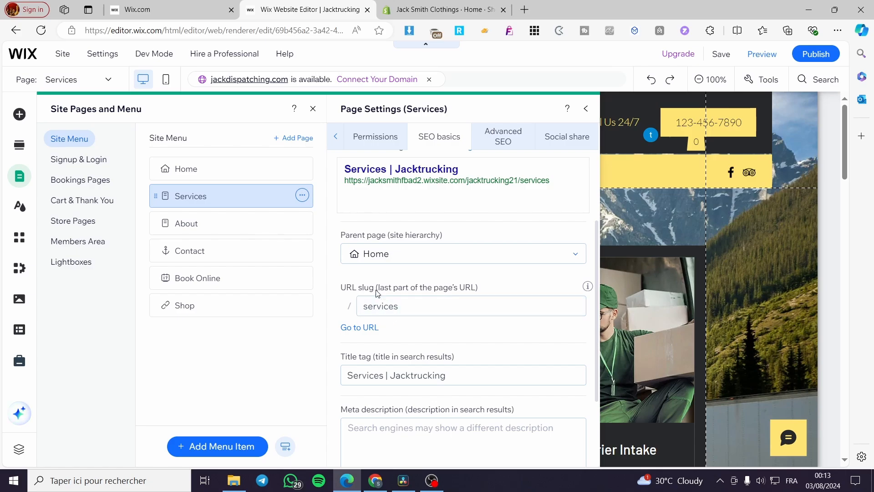
pyautogui.click(349, 375)
pyautogui.tripleClick(381, 374)
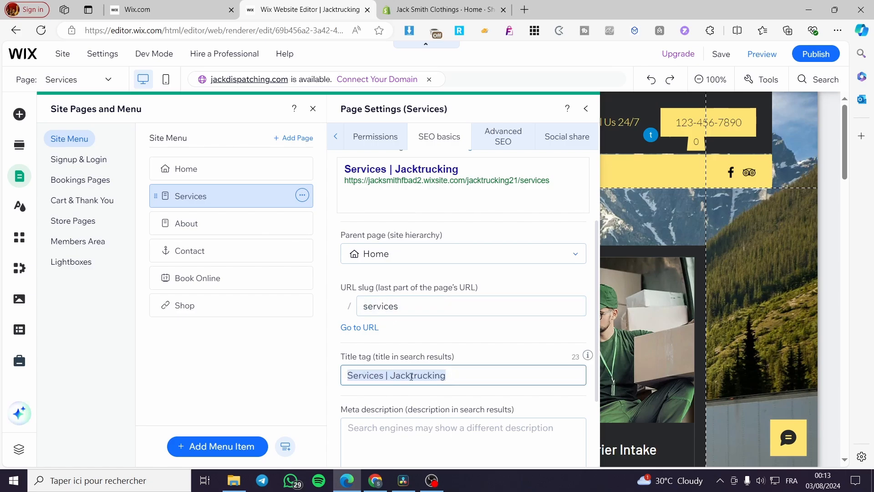
pyautogui.moveTo(390, 376); pyautogui.dragTo(344, 376)
pyautogui.press('BackSpace')
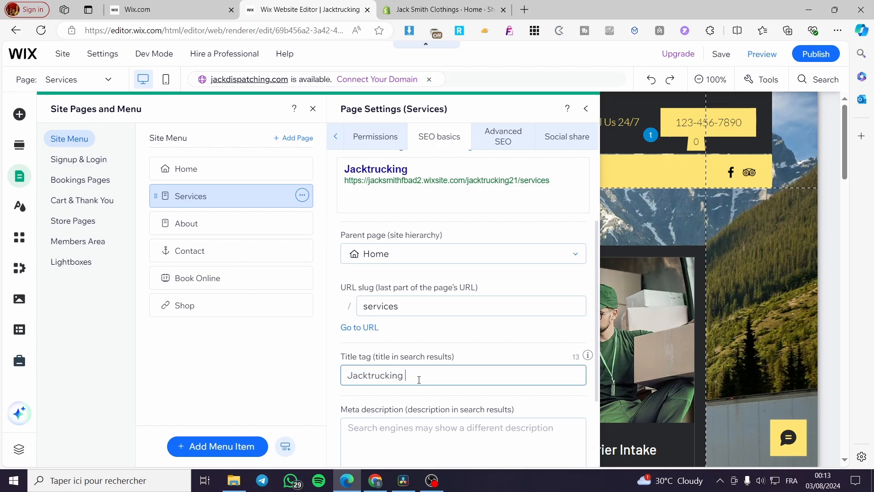
pyautogui.write('Services, New')
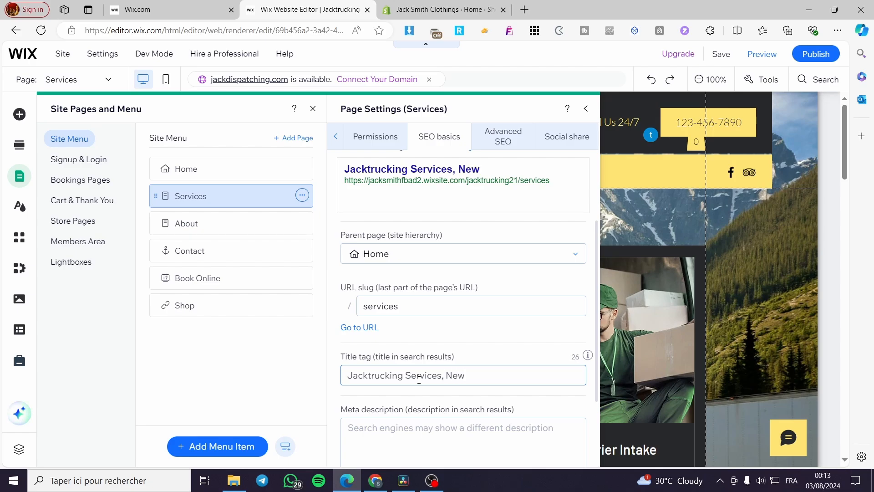
pyautogui.write(' York')
pyautogui.write('| t')
pyautogui.write('Truck')
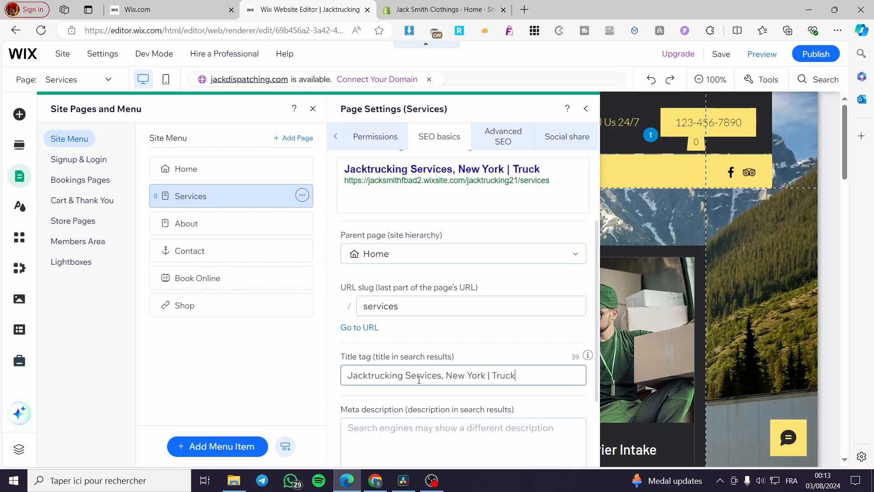
pyautogui.write('ing servi')
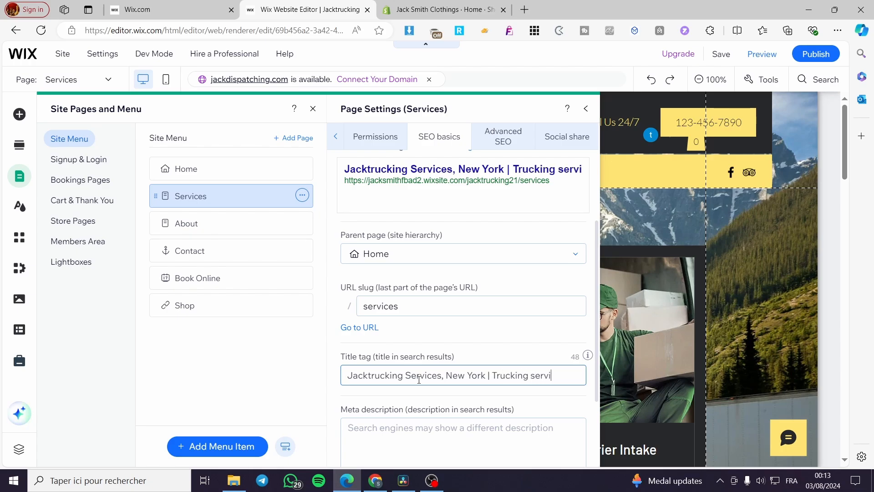
pyautogui.write('ces and more')
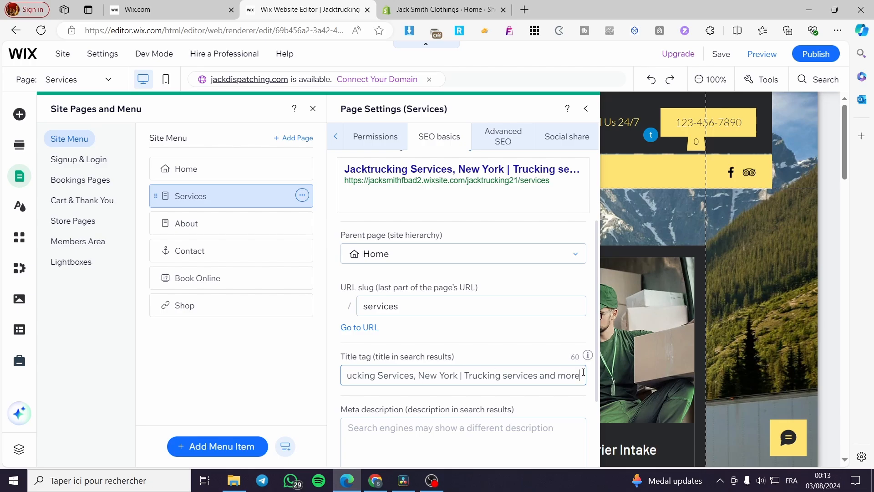
pyautogui.moveTo(583, 373); pyautogui.dragTo(315, 378)
pyautogui.hotkey('ctrl', 'c')
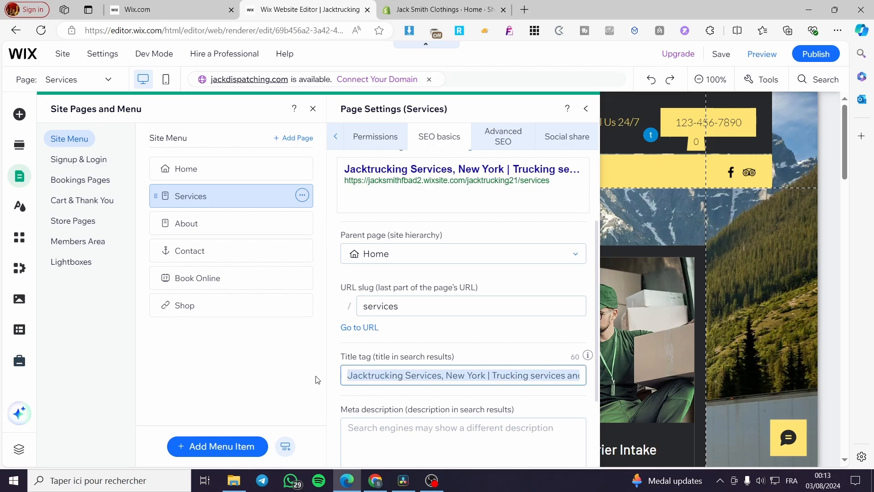
pyautogui.click(395, 443)
# Paste the title into the meta description and change the bar after New York to a comma
pyautogui.hotkey('ctrl', 'v')
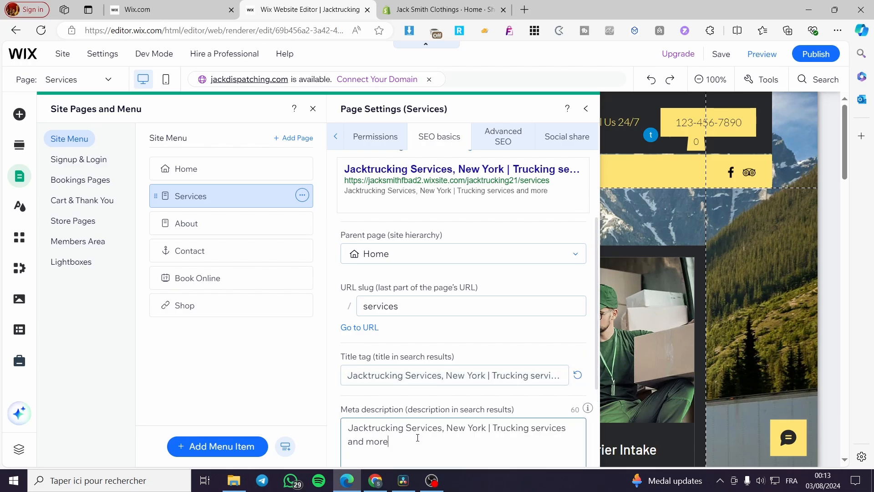
pyautogui.scroll(-1, 476, 382)
pyautogui.click(491, 372)
pyautogui.press('BackSpace')
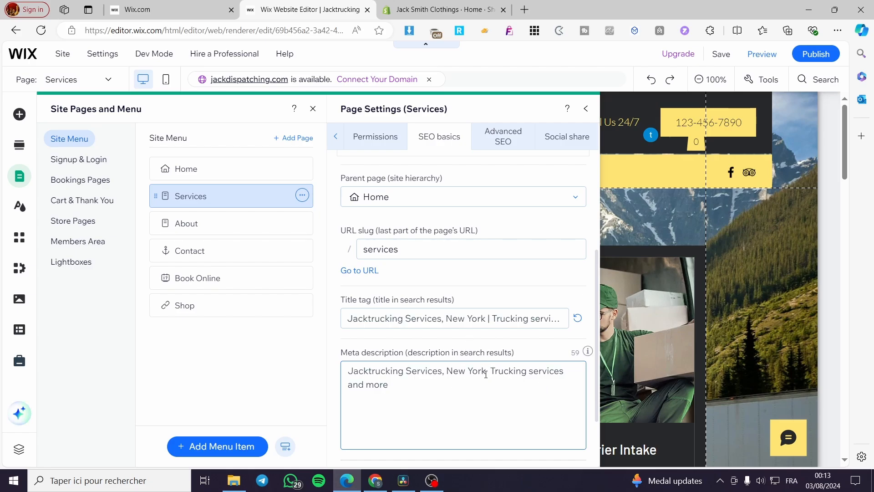
pyautogui.write(',')
pyautogui.click(272, 170)
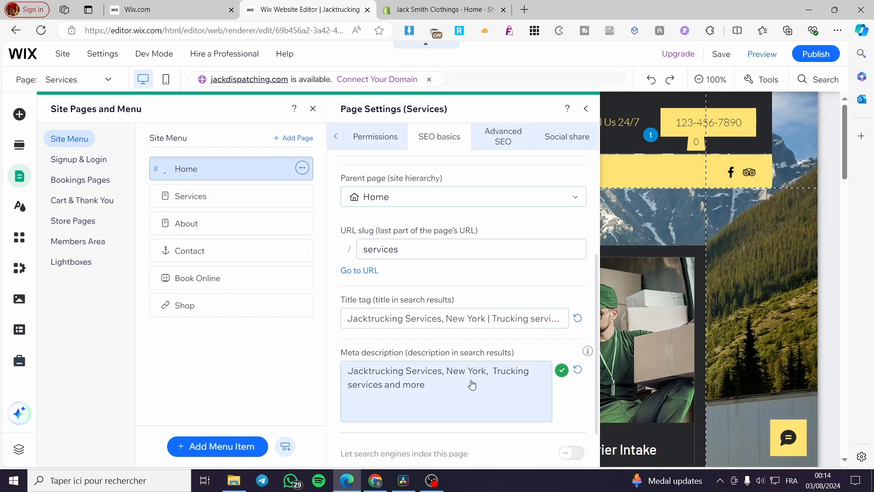
# Return to the Services page and reopen its SEO basics settings
pyautogui.click(223, 197)
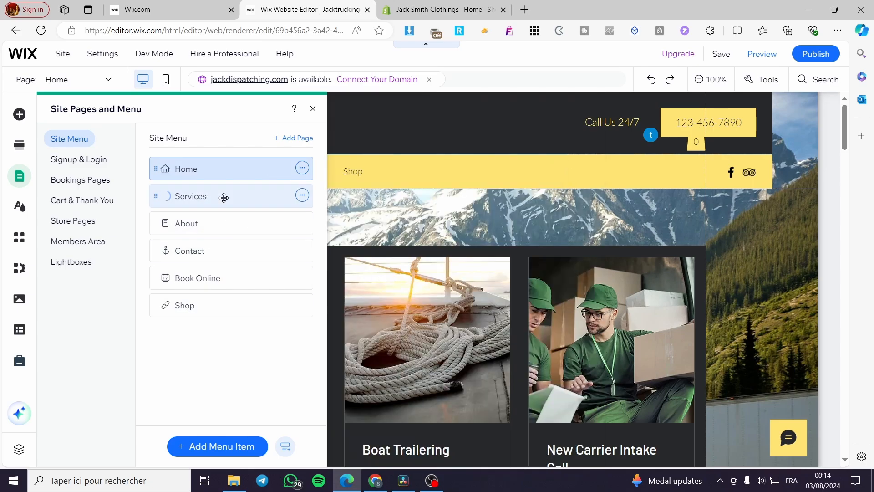
pyautogui.click(302, 195)
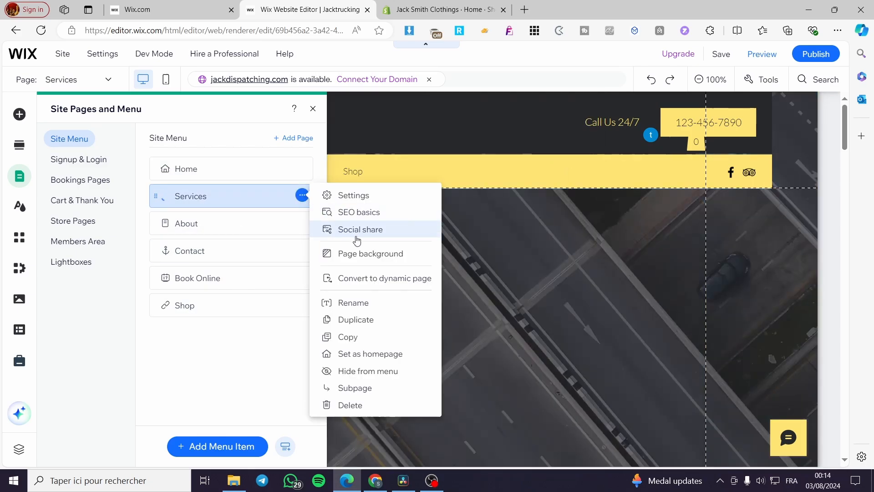
pyautogui.click(374, 213)
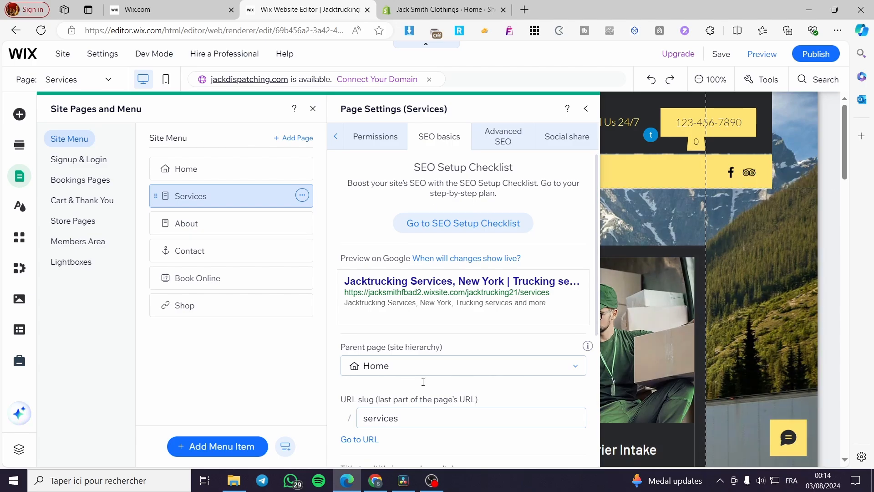
pyautogui.scroll(-5, 423, 381)
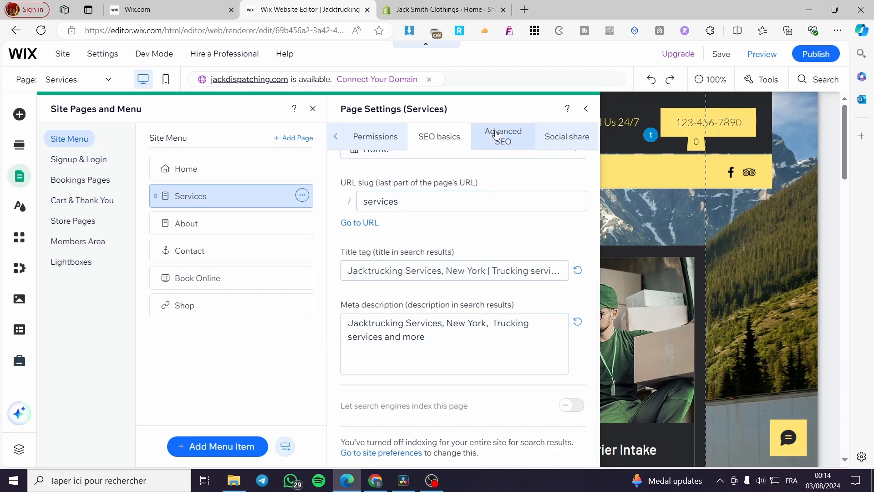
pyautogui.click(507, 141)
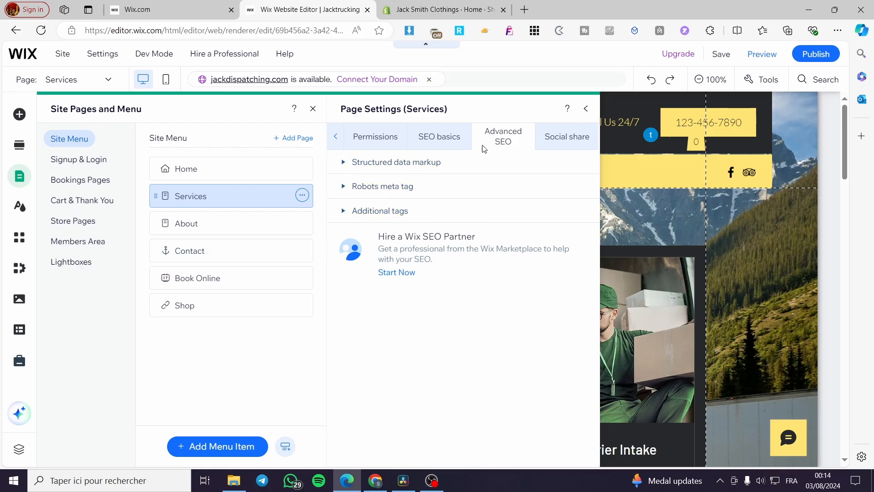
pyautogui.click(442, 140)
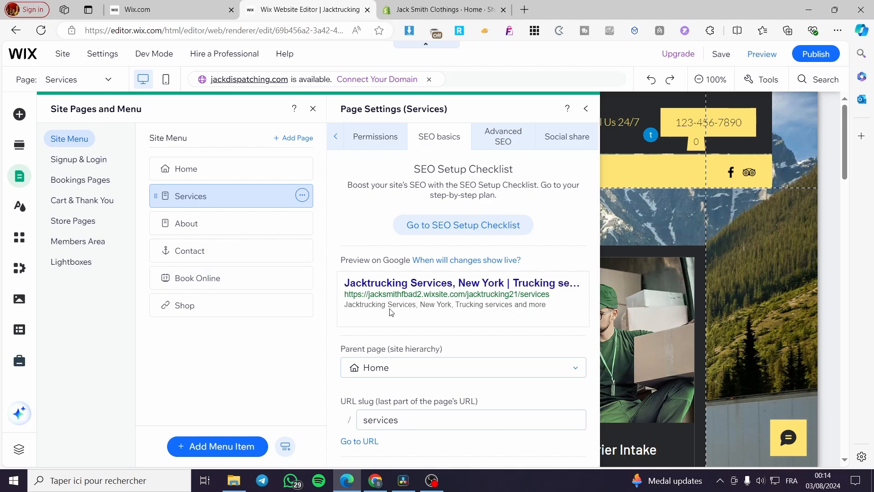